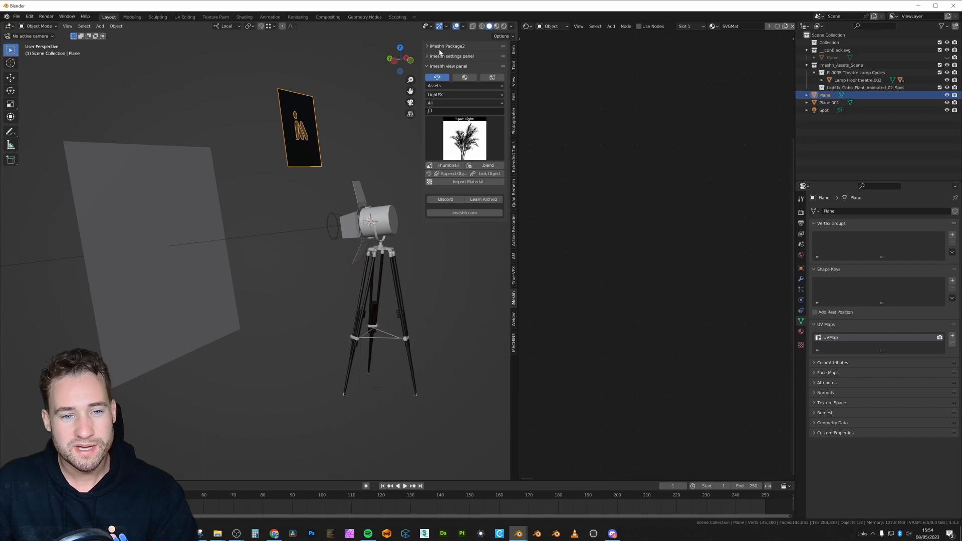
# Select the spot light inside the theatre lamp and show the scene in rendered shading.
pyautogui.click(363, 226)
pyautogui.click(335, 227)
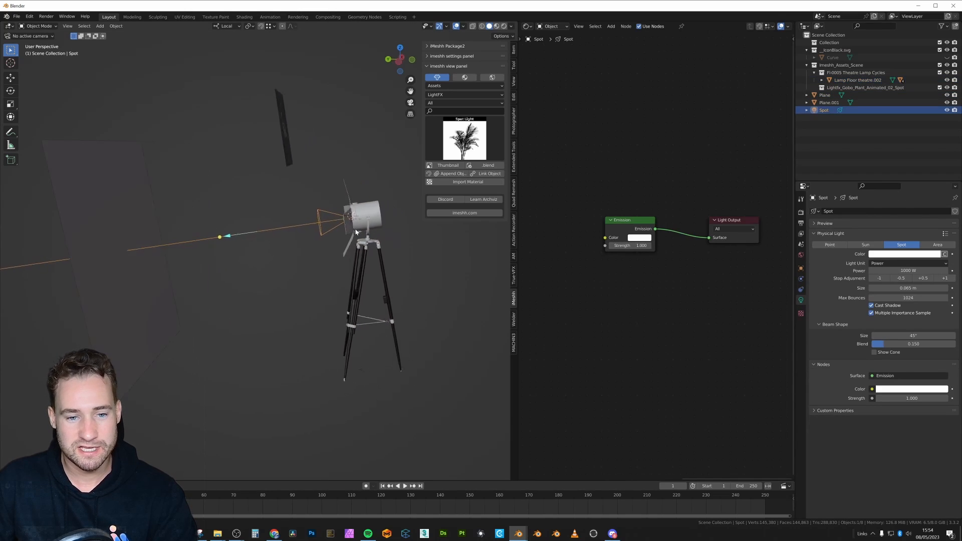
pyautogui.press('z')
pyautogui.click(280, 239)
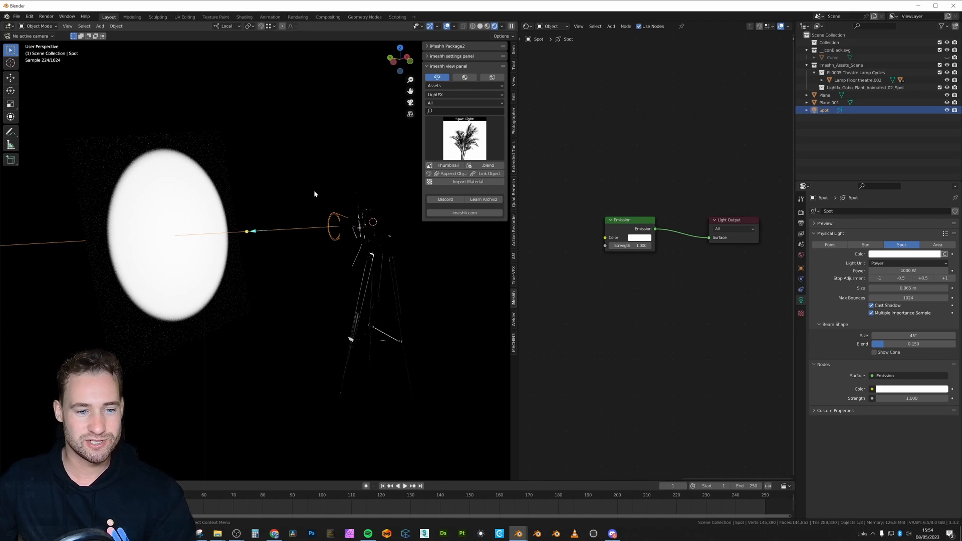
# Move the icon cut-out plane down in the right orthographic view so it sits in front of the spot light's beam.
pyautogui.click(315, 192)
pyautogui.click(299, 159)
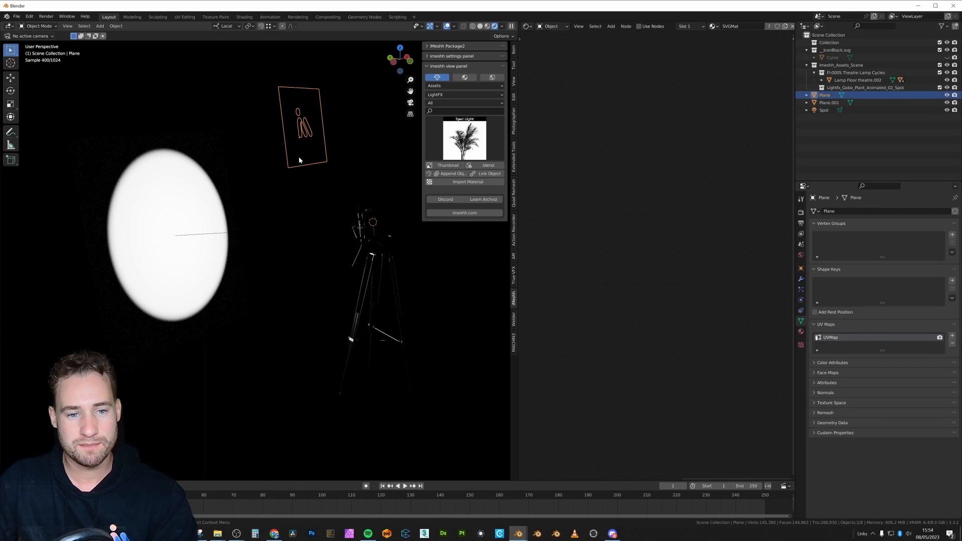
pyautogui.moveTo(319, 148); pyautogui.dragTo(299, 152, button='middle')
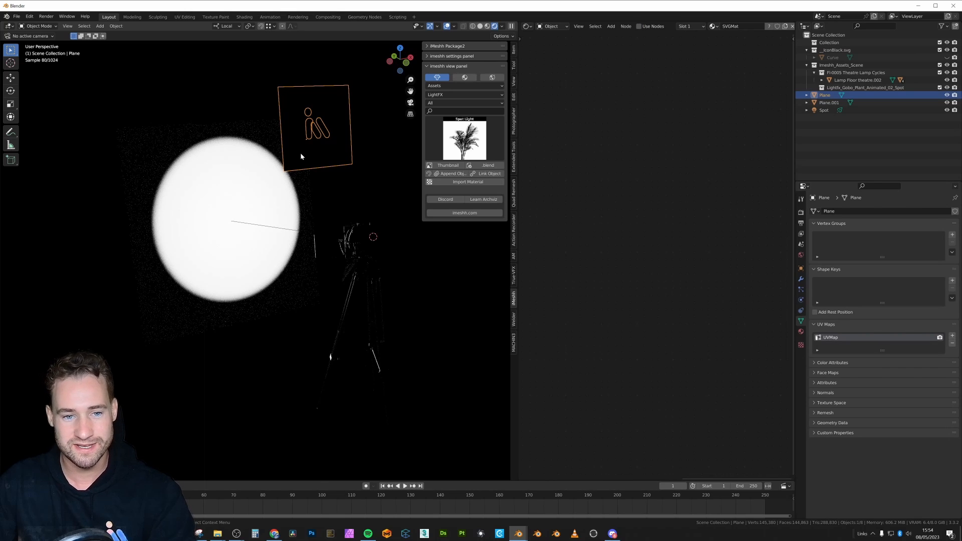
pyautogui.moveTo(301, 156); pyautogui.dragTo(313, 162, button='middle')
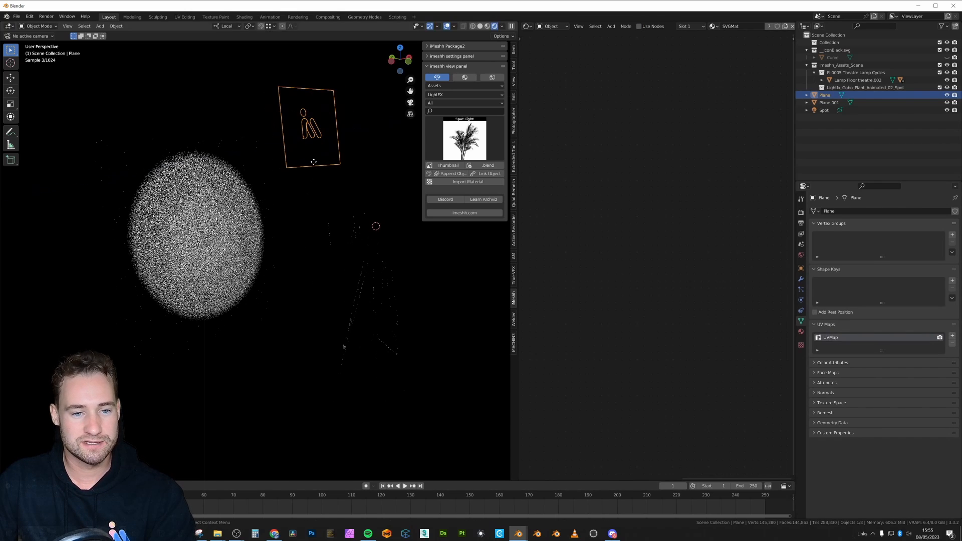
pyautogui.press('KP_1')
pyautogui.press('KP_3')
pyautogui.press('g')
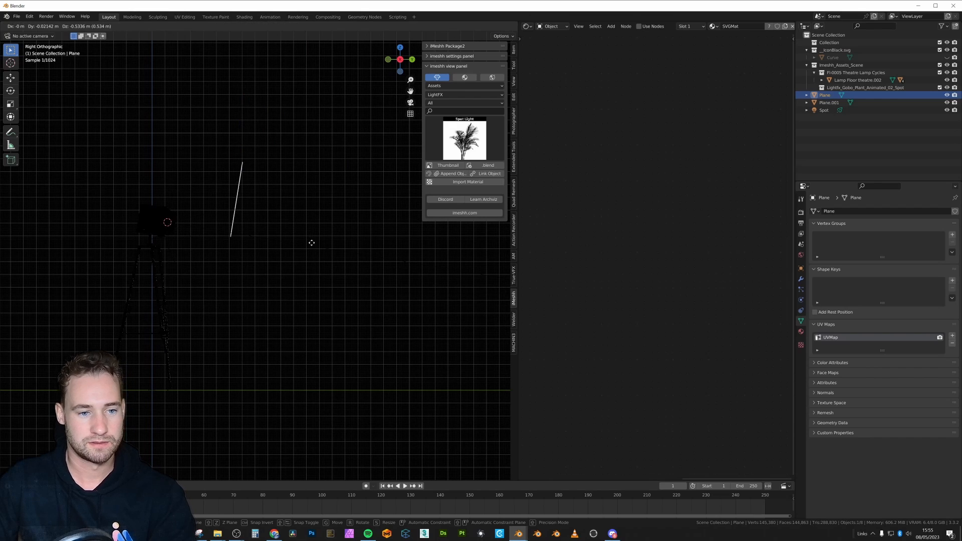
pyautogui.click(311, 261)
pyautogui.moveTo(309, 262); pyautogui.dragTo(384, 252, button='middle')
pyautogui.press('g')
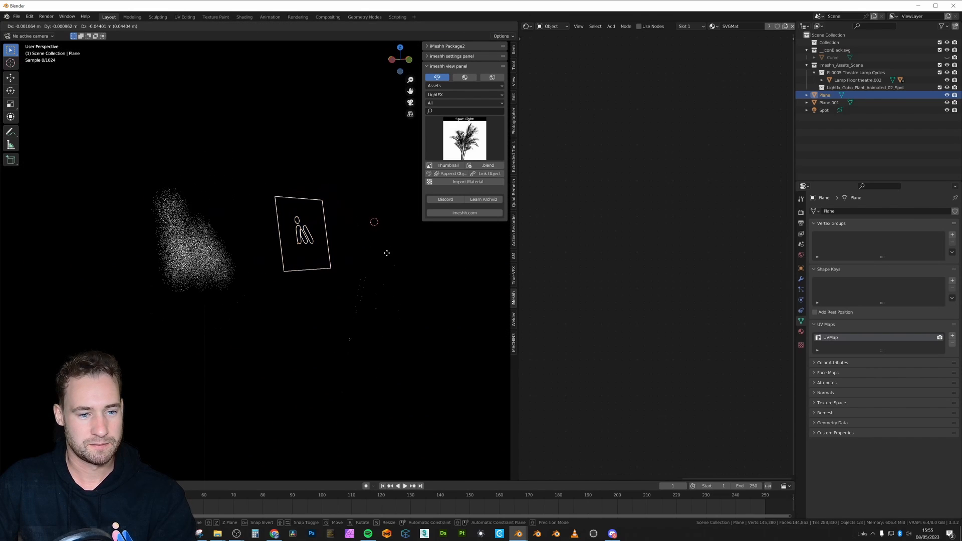
pyautogui.click(387, 253)
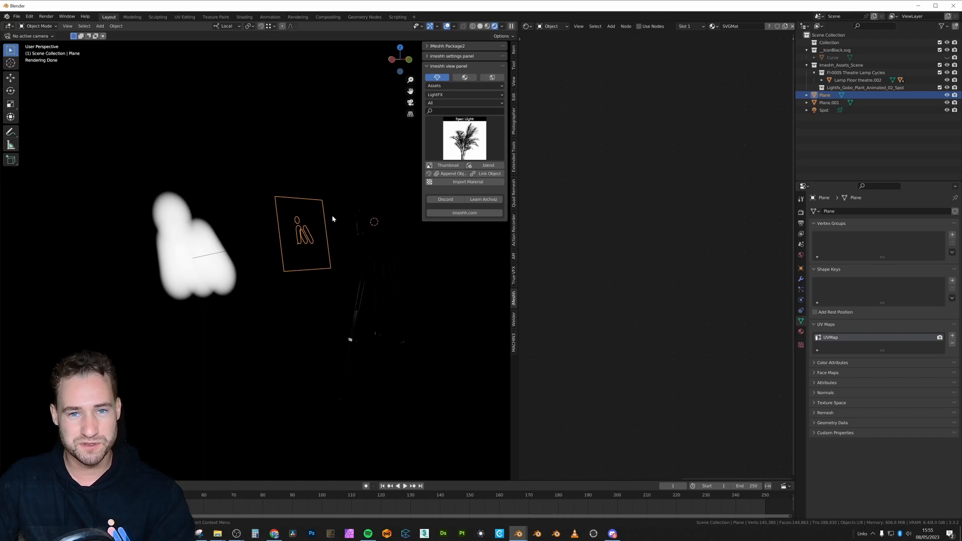
# Try sliding the cut-out plane along its local Z axis away from the lamp, toward the wall plane.
pyautogui.press('g')
pyautogui.press('z')
pyautogui.press('z')
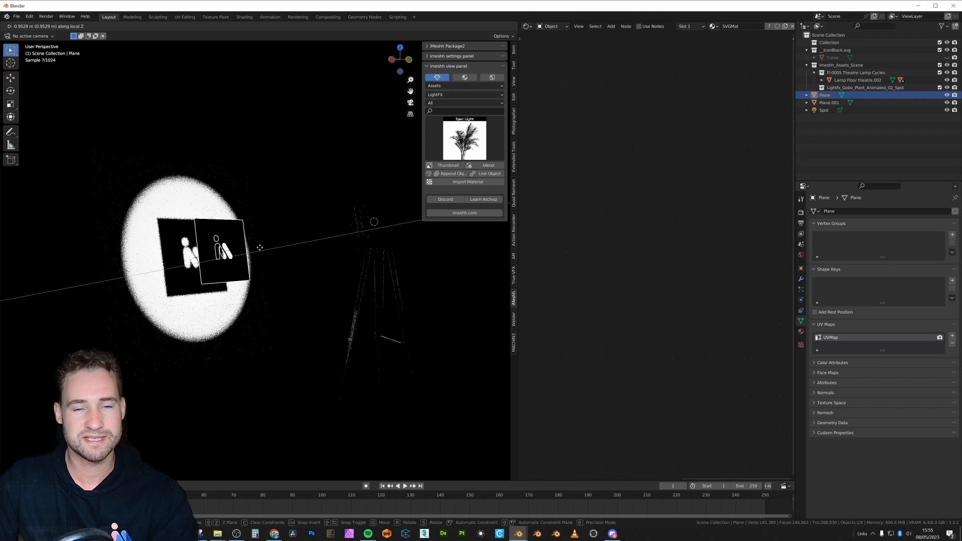
pyautogui.rightClick(257, 249)
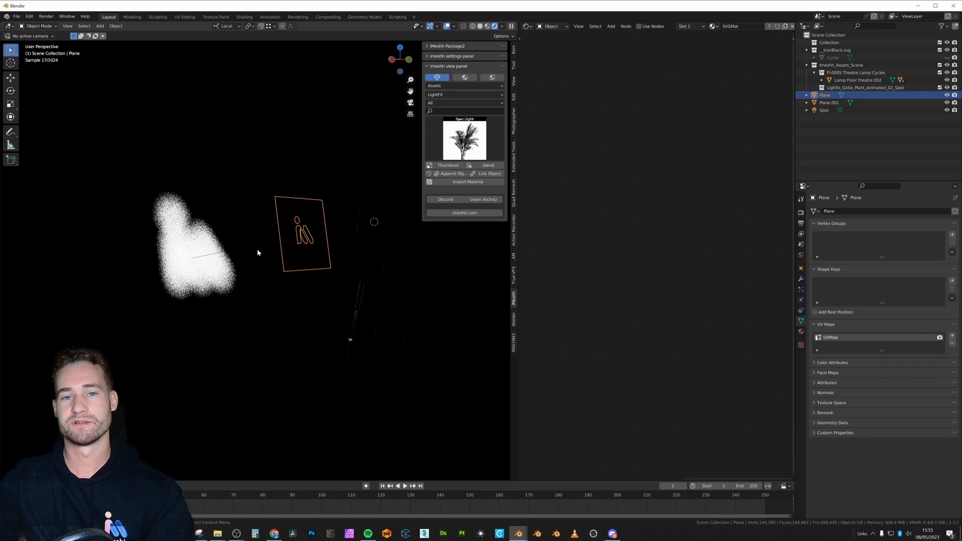
# Select the spot light and set its light size to 0.011 m to sharpen the projected icon.
pyautogui.click(257, 249)
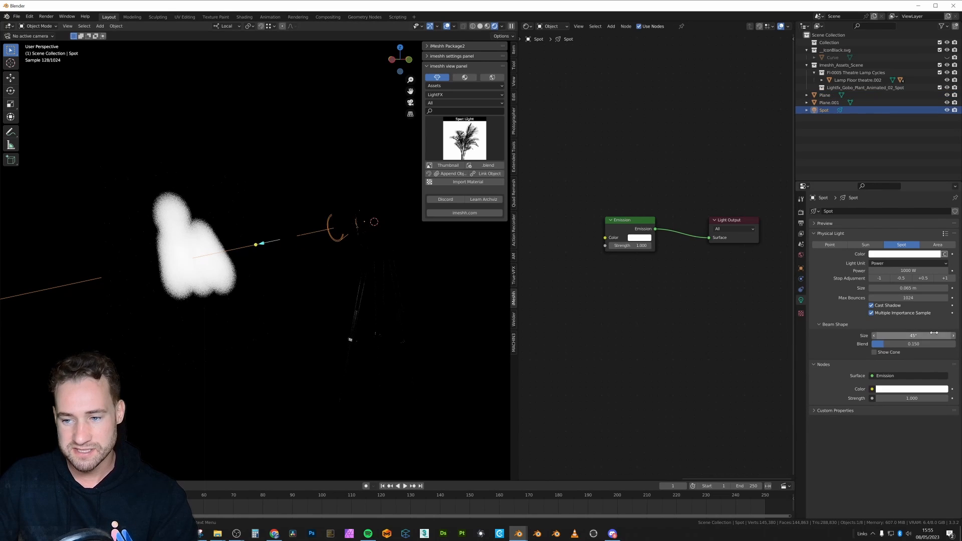
pyautogui.moveTo(922, 288)
pyautogui.mouseDown()
pyautogui.moveTo(885, 287)
pyautogui.moveTo(921, 289)
pyautogui.mouseUp()
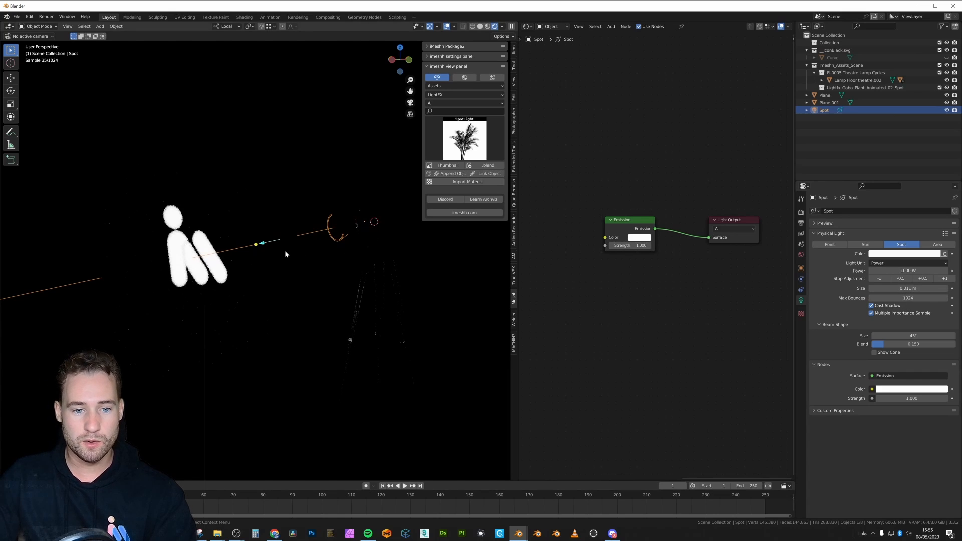
# Show the scene in solid shading and move the icon cut-out plane up out of the spot light's beam.
pyautogui.press('z')
pyautogui.click(319, 258)
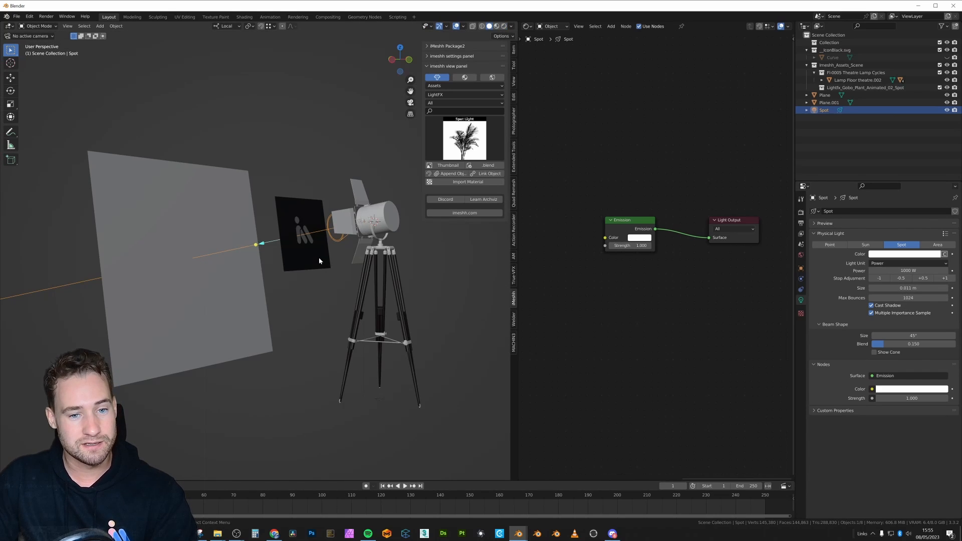
pyautogui.click(319, 261)
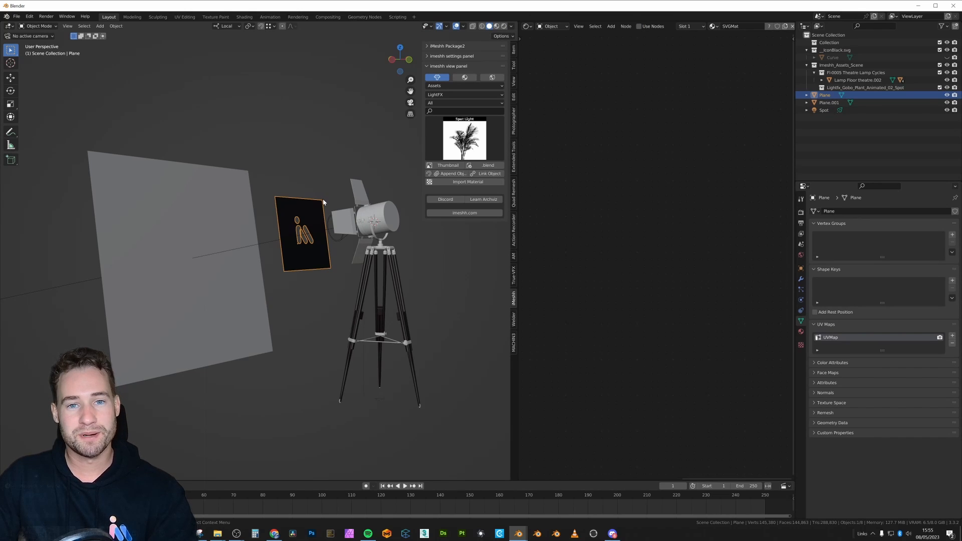
pyautogui.hotkey('ctrl', 'z')
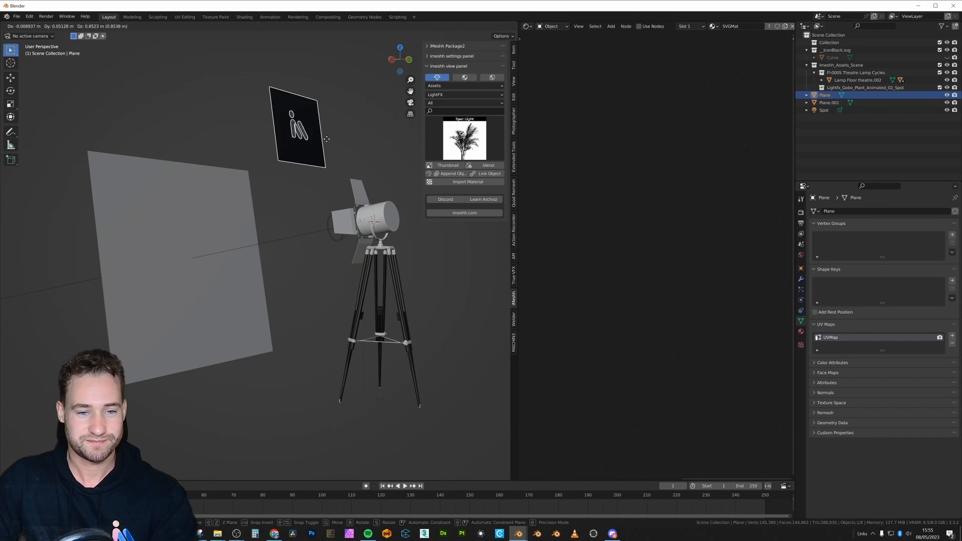
# Reselect the spot light and switch the viewport back to rendered shading.
pyautogui.click(316, 234)
pyautogui.press('z')
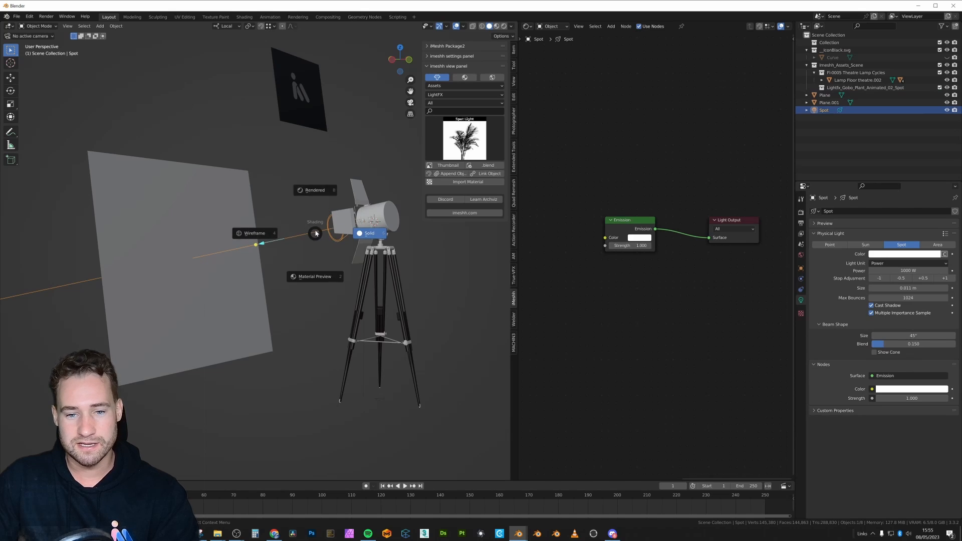
pyautogui.click(316, 190)
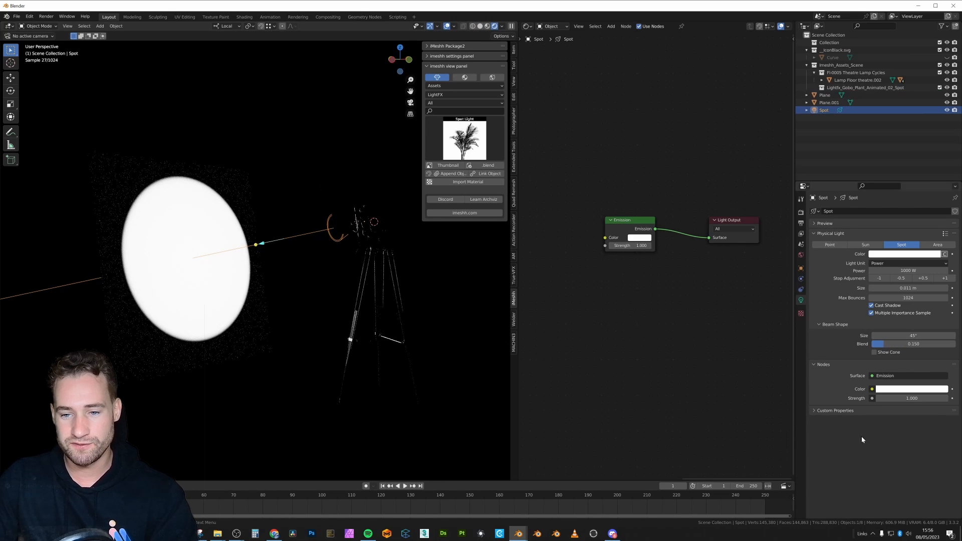
# Examine the spot light's Texture Coordinate, Mapping and __IconBlack_jpg.jpg image nodes, including the Mapping X and Y location.
pyautogui.moveTo(657, 208); pyautogui.dragTo(647, 209, button='middle')
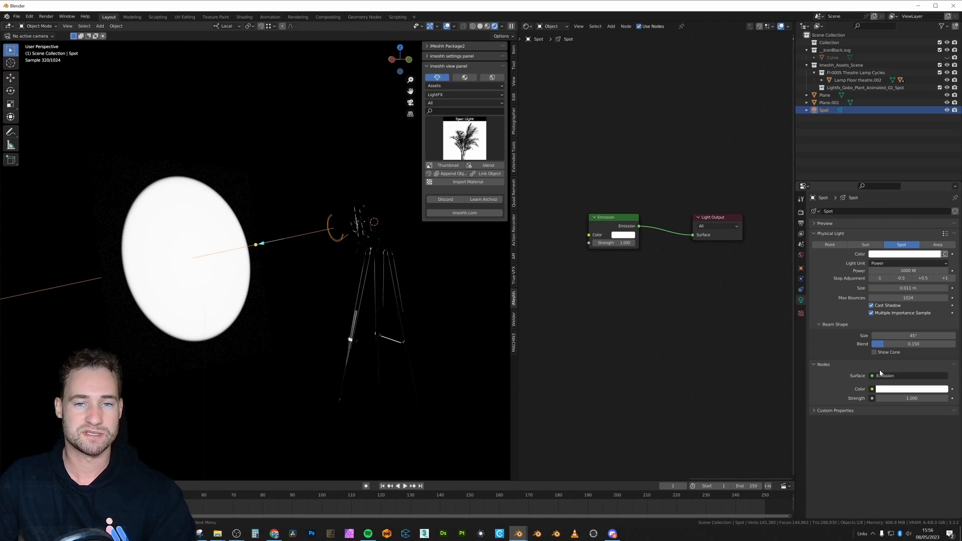
pyautogui.scroll(-4, 594, 310)
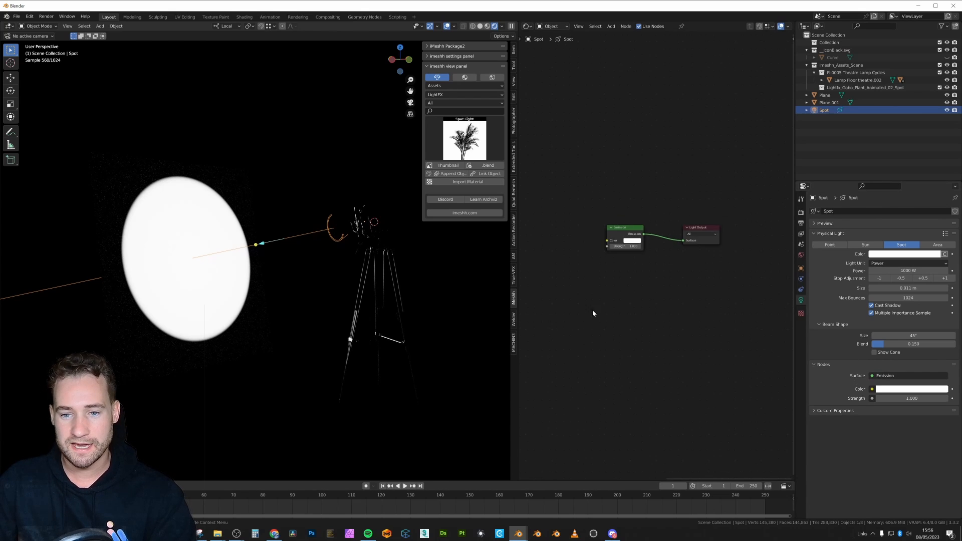
pyautogui.moveTo(592, 309); pyautogui.dragTo(682, 307, button='middle')
pyautogui.scroll(-6, 651, 304)
pyautogui.moveTo(614, 301); pyautogui.dragTo(680, 308, button='middle')
pyautogui.moveTo(642, 329); pyautogui.dragTo(555, 243)
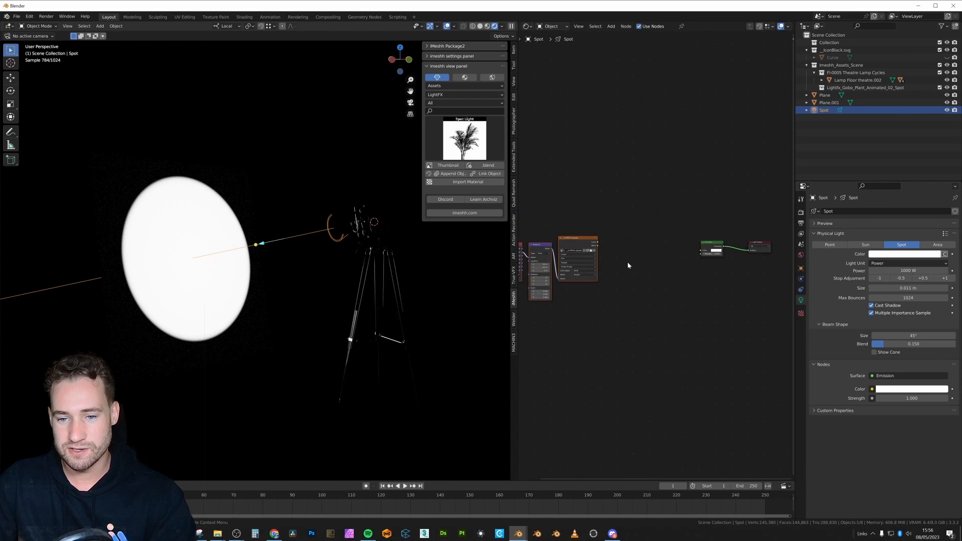
pyautogui.scroll(5, 702, 261)
pyautogui.click(669, 214)
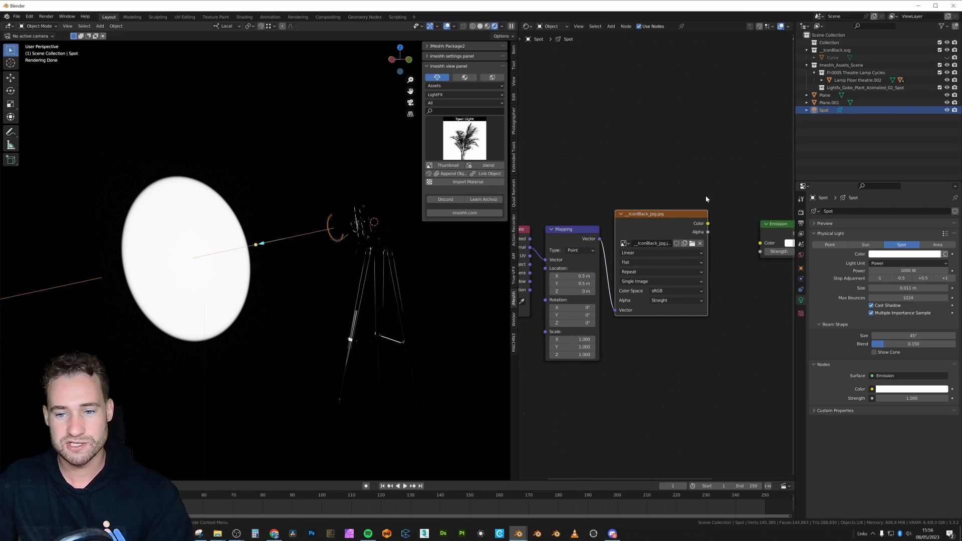
pyautogui.moveTo(607, 234); pyautogui.dragTo(640, 228, button='middle')
pyautogui.moveTo(550, 235); pyautogui.dragTo(549, 237)
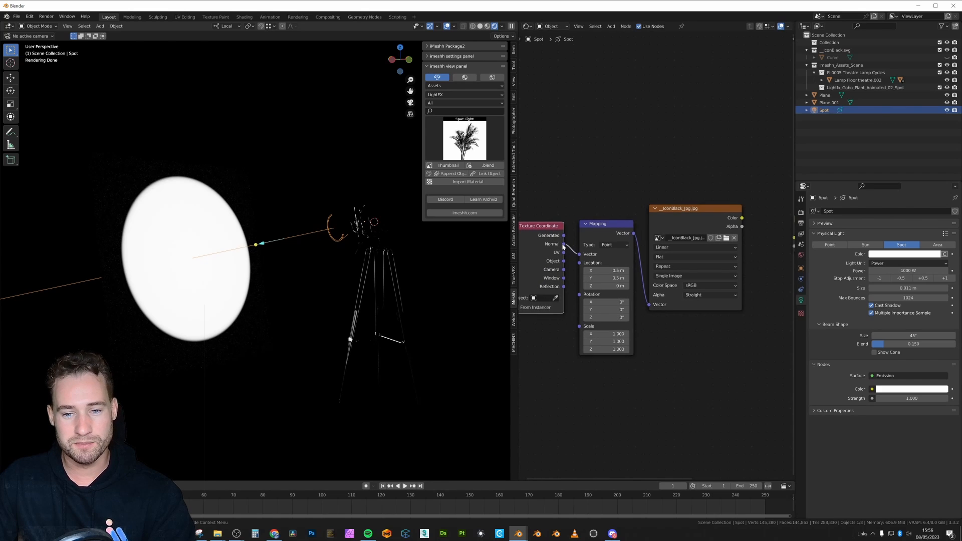
pyautogui.moveTo(606, 271); pyautogui.dragTo(606, 278)
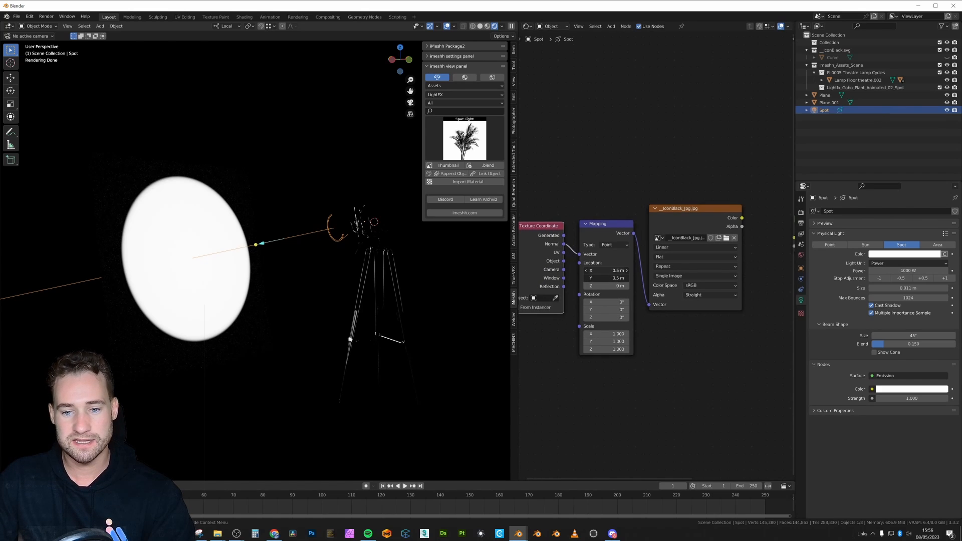
pyautogui.press('Return')
# Connect the Color output of the __IconBlack_jpg.jpg image node to the Emission node's Strength input.
pyautogui.moveTo(733, 224); pyautogui.dragTo(682, 218, button='middle')
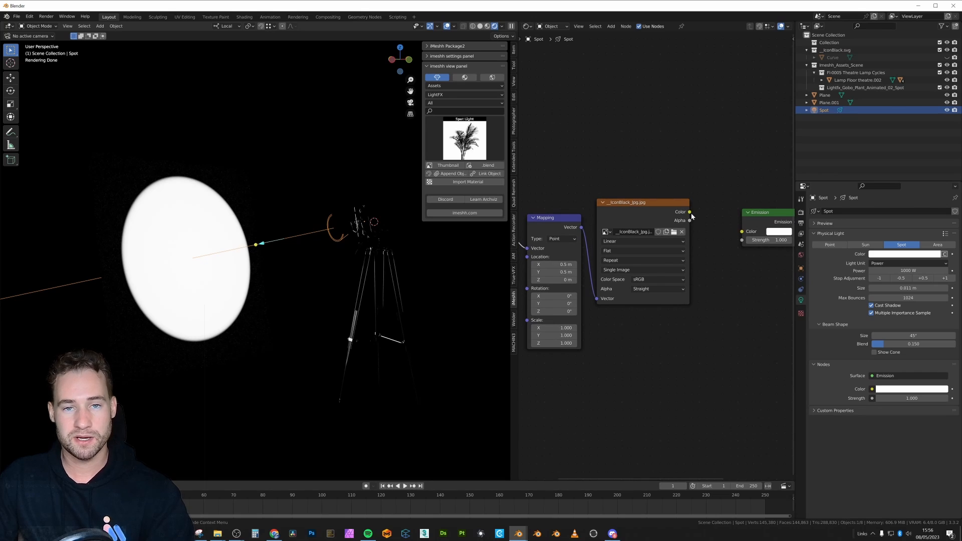
pyautogui.moveTo(690, 213); pyautogui.dragTo(742, 240)
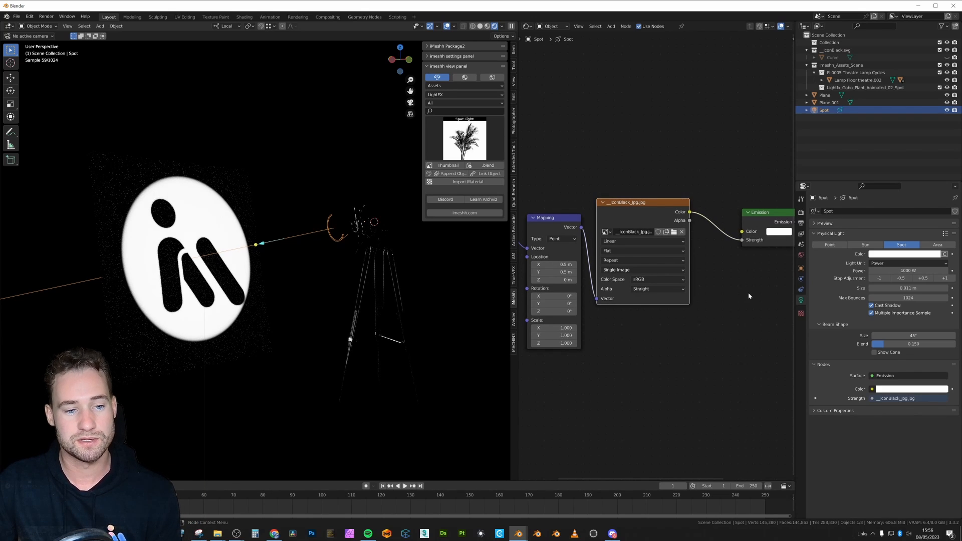
# Change the spot light's Emission node color to a strong pink.
pyautogui.moveTo(737, 243); pyautogui.dragTo(668, 241, button='middle')
pyautogui.click(714, 230)
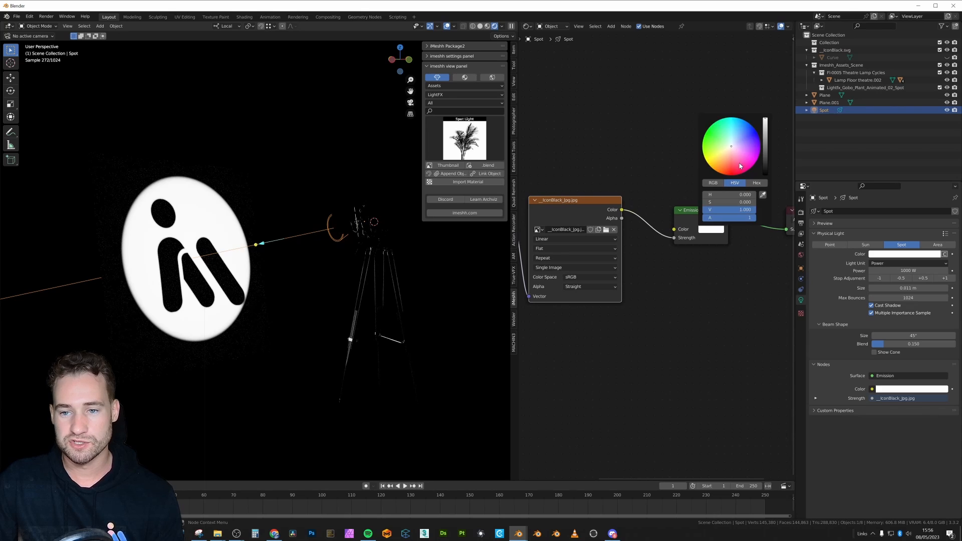
pyautogui.click(745, 171)
pyautogui.moveTo(746, 170); pyautogui.dragTo(741, 154)
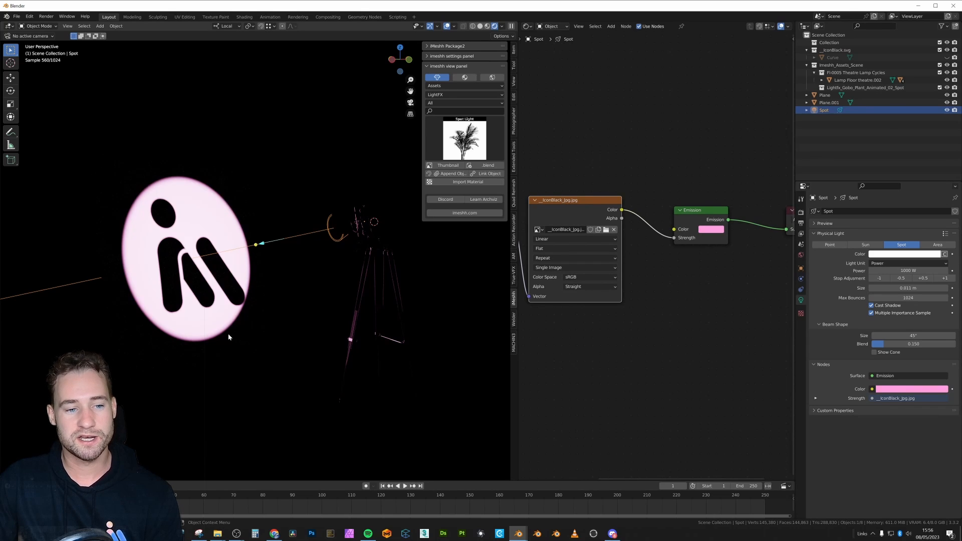
pyautogui.hotkey('ctrl', 'z')
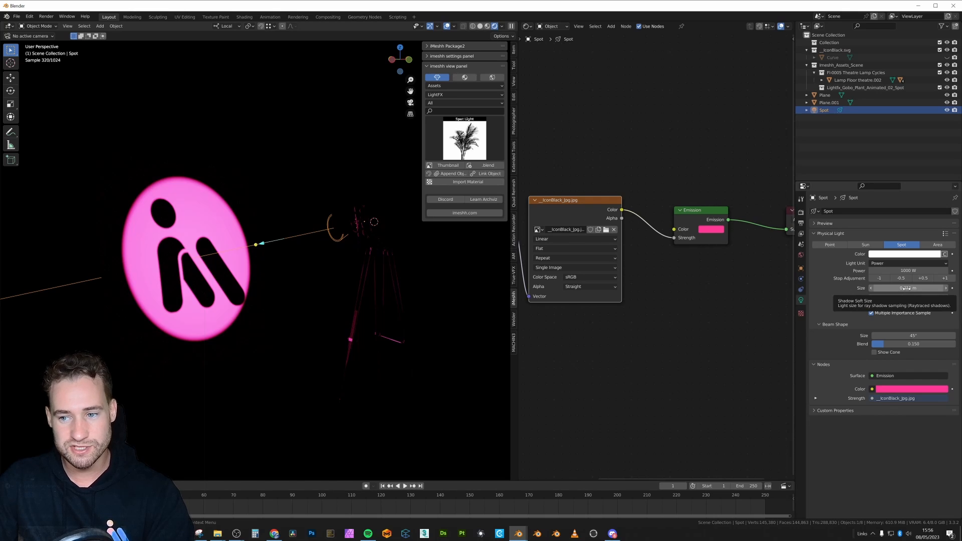
# Set the spot light's size to 0.084 m to blur the projection, and return the viewport to solid shading.
pyautogui.moveTo(906, 288)
pyautogui.mouseDown()
pyautogui.moveTo(890, 288)
pyautogui.moveTo(908, 288)
pyautogui.mouseUp()
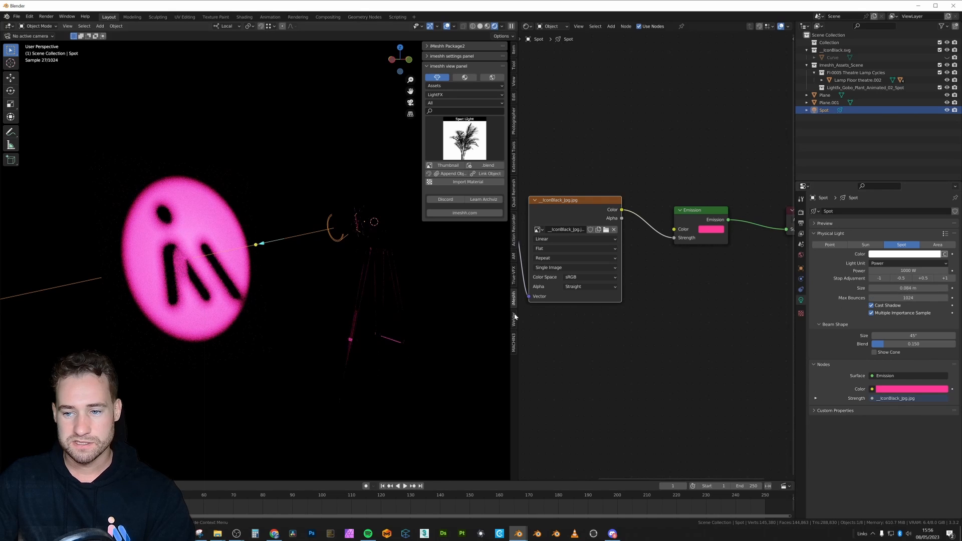
pyautogui.press('z')
pyautogui.click(383, 282)
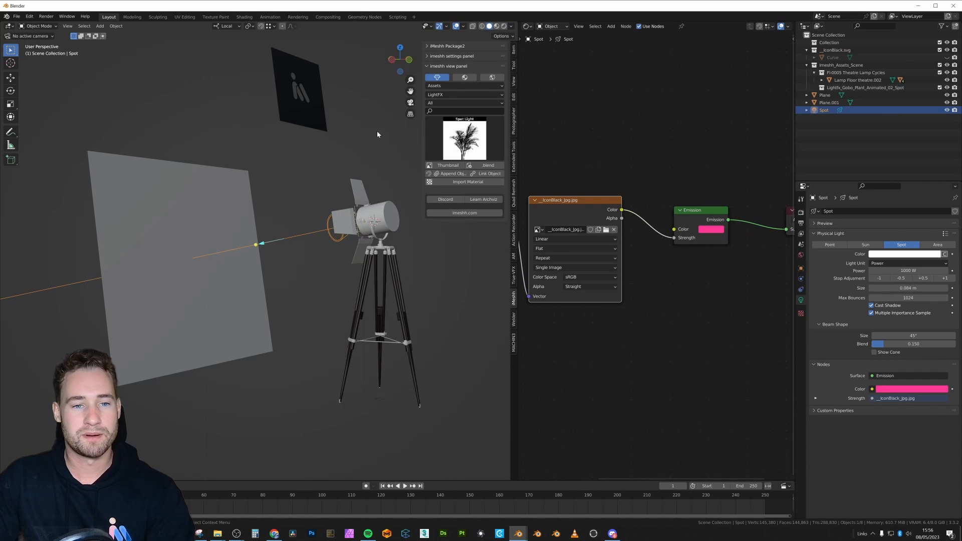
pyautogui.click(327, 129)
pyautogui.press('g')
pyautogui.press('Escape')
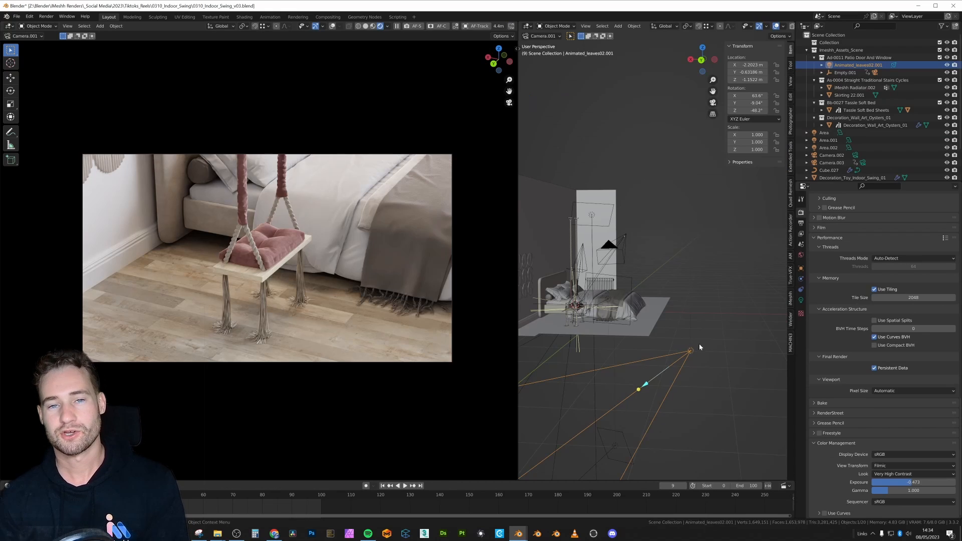
# Move the Animated_leaves02.001 spot light up about 3.59 m along the global Z axis in the bedroom swing scene.
pyautogui.press('g')
pyautogui.press('z')
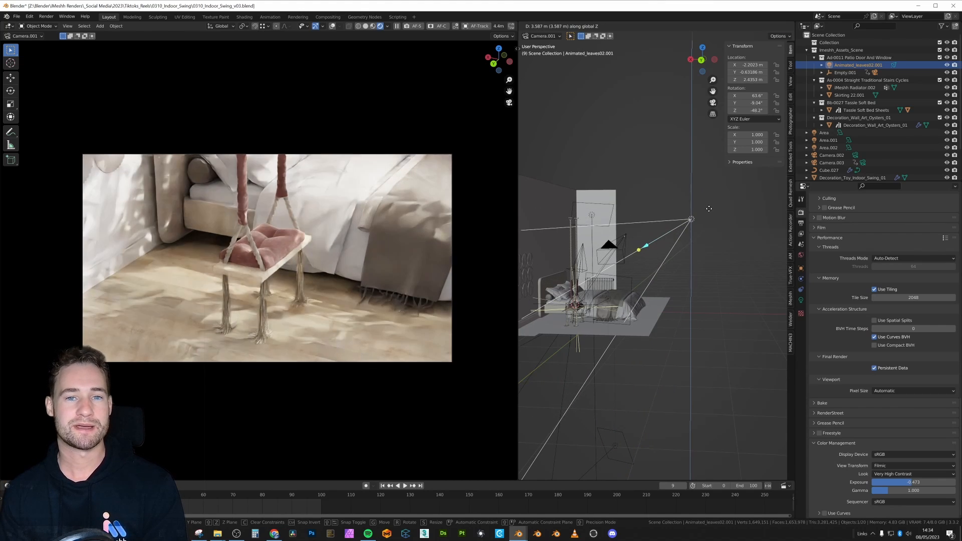
pyautogui.click(708, 208)
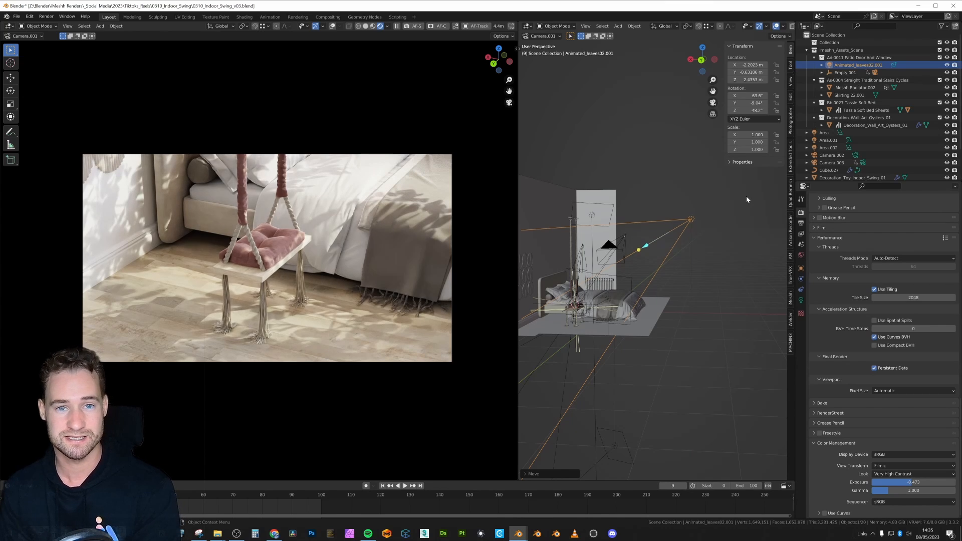
# Increase the Animated_leaves02.001 spot light's size in its light settings to soften the leaf shadows.
pyautogui.click(801, 300)
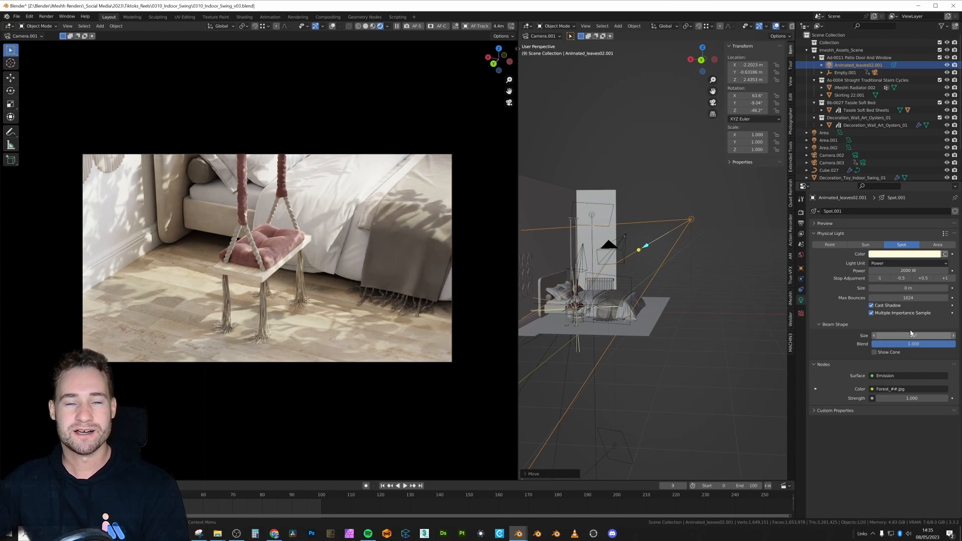
pyautogui.moveTo(908, 288); pyautogui.dragTo(940, 287)
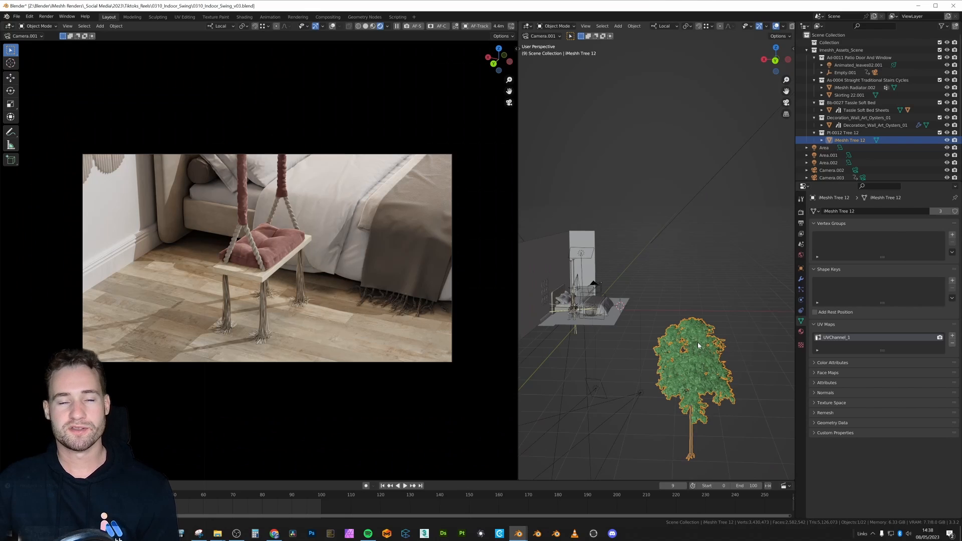
# Move the iMeshh Tree 12 object closer to the bedroom and shift it around outside to vary its shadows in the interior.
pyautogui.moveTo(698, 342); pyautogui.dragTo(685, 271)
pyautogui.click(684, 258)
pyautogui.moveTo(684, 258); pyautogui.dragTo(615, 270, button='middle')
pyautogui.press('g')
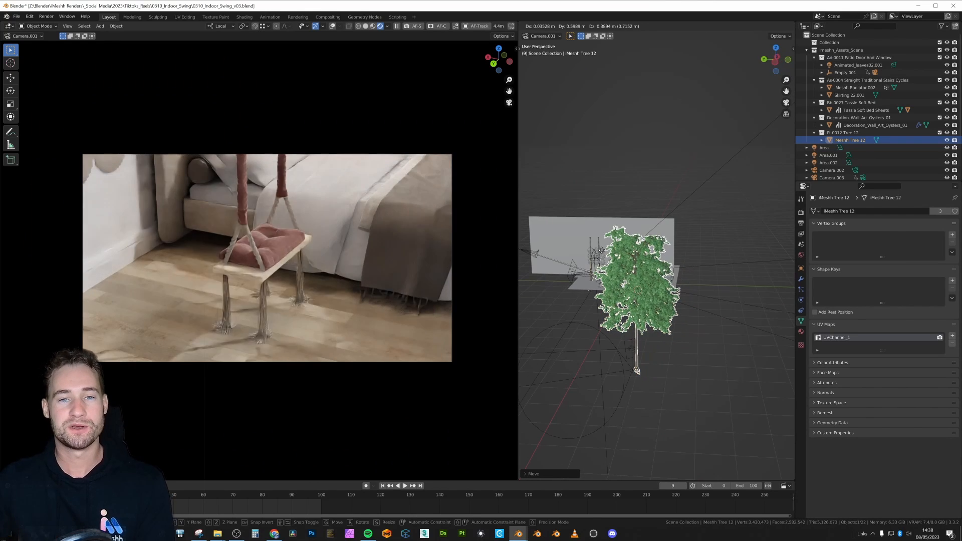
pyautogui.click(617, 278)
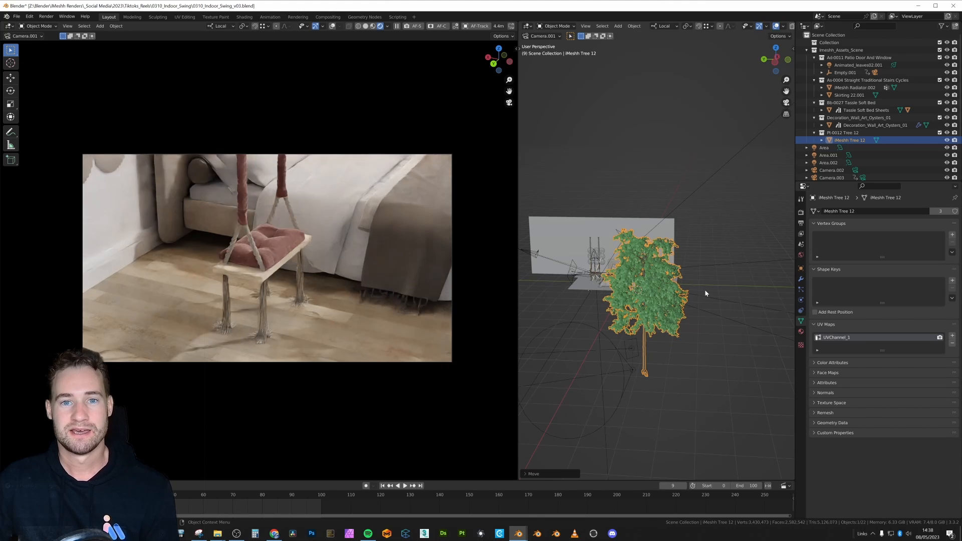
pyautogui.press('g')
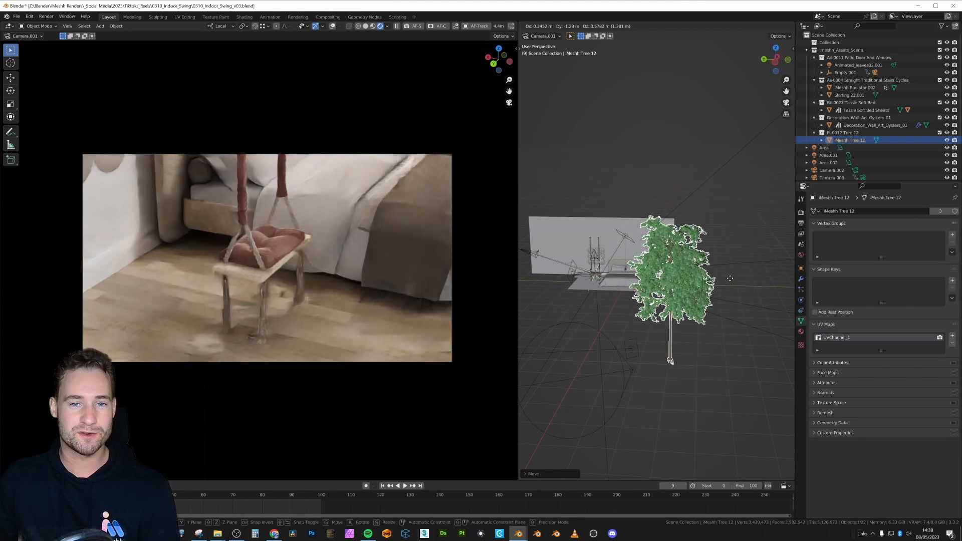
pyautogui.click(749, 273)
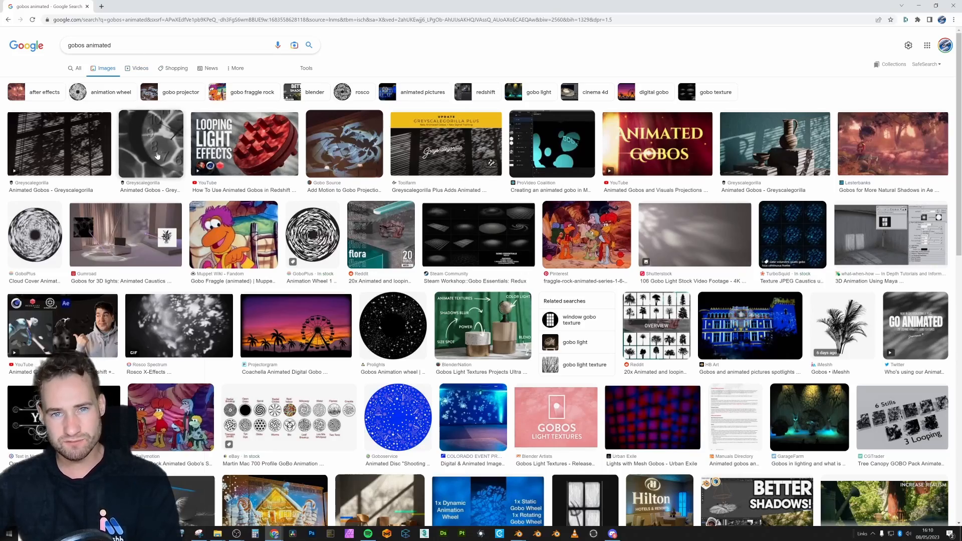
# In the Chrome browser, look through the Google image results for "gobos animated" and refine the image search to "gobos animated trees".
pyautogui.scroll(-2, 158, 156)
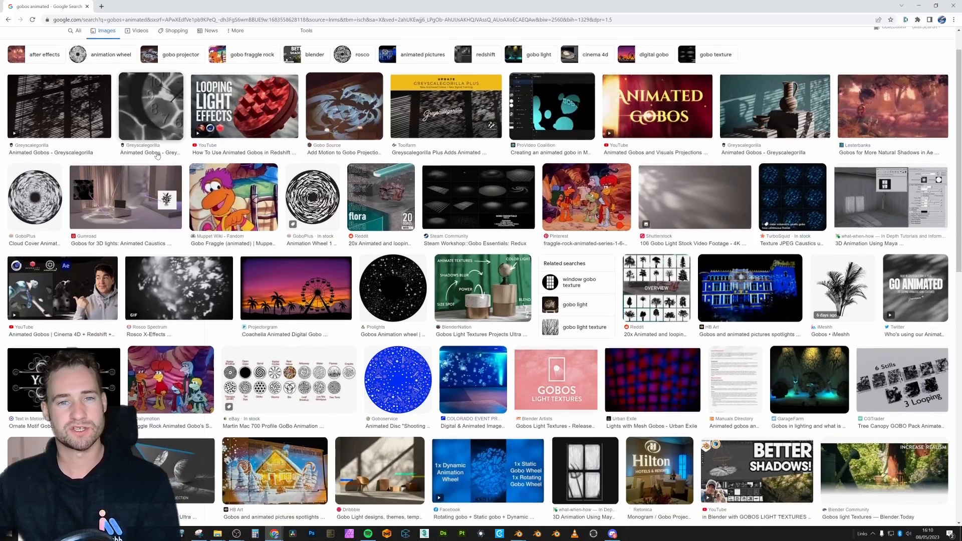
pyautogui.scroll(-4, 158, 156)
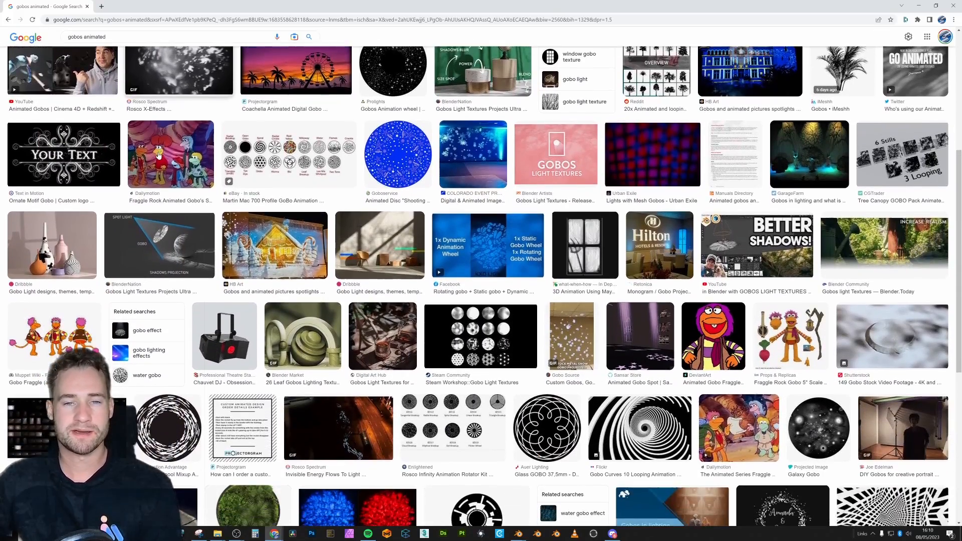
pyautogui.scroll(-1, 158, 156)
pyautogui.scroll(7, 159, 156)
pyautogui.click(115, 38)
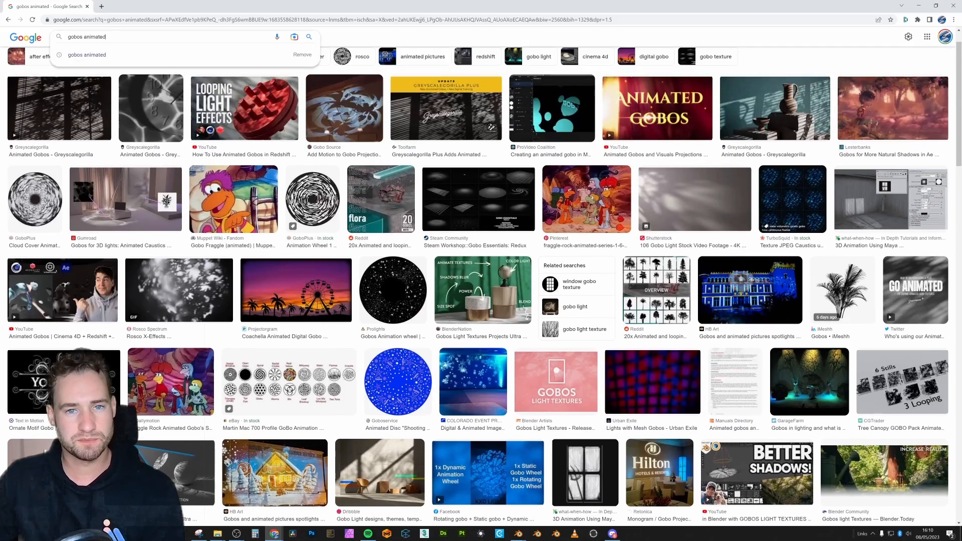
pyautogui.write('trees')
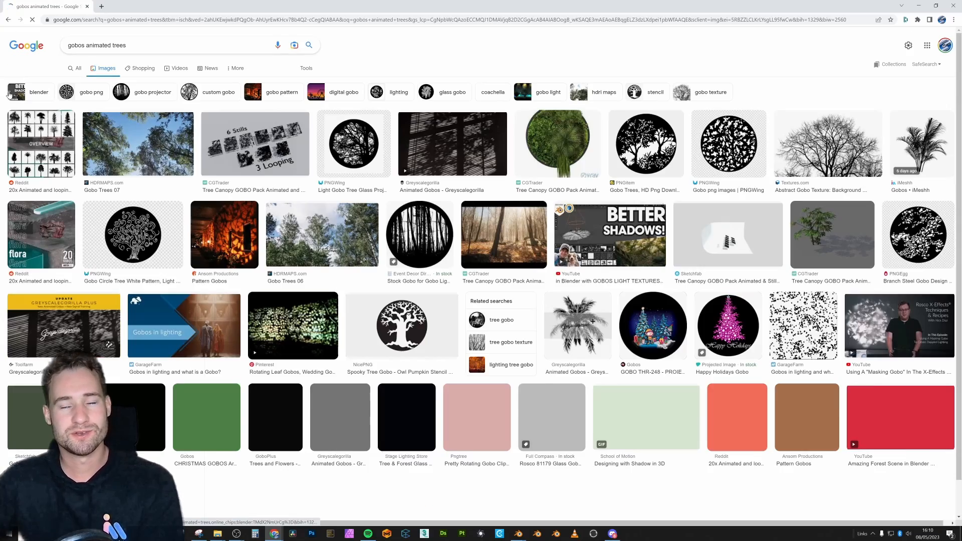